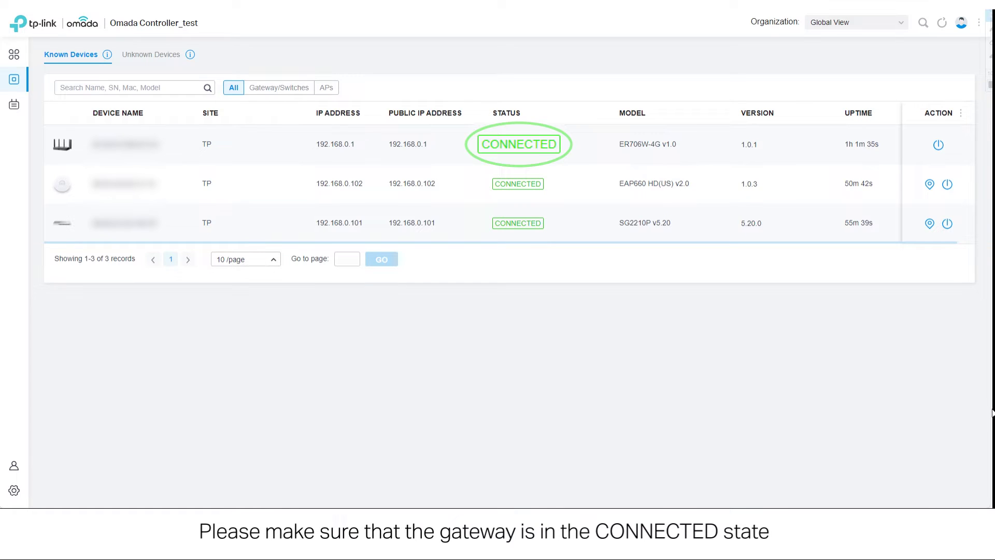
Switch to the TP site and open Settings > Transmission > Bandwidth Control
left_click(895, 25)
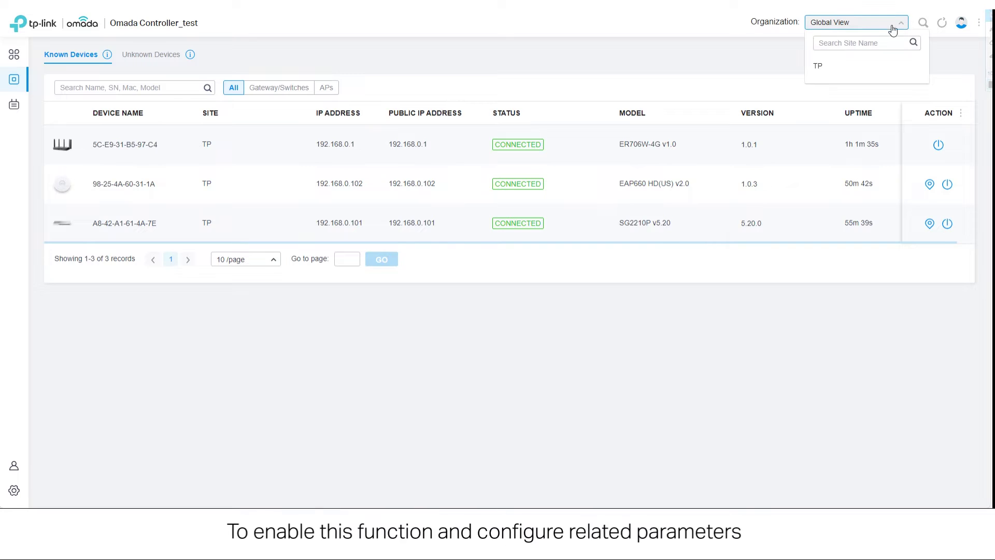
left_click(827, 67)
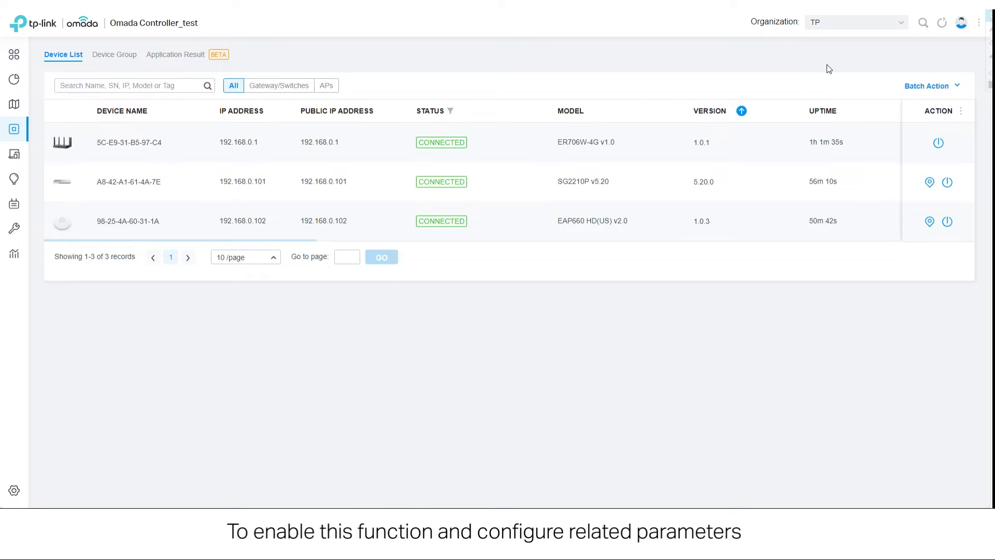
left_click(14, 490)
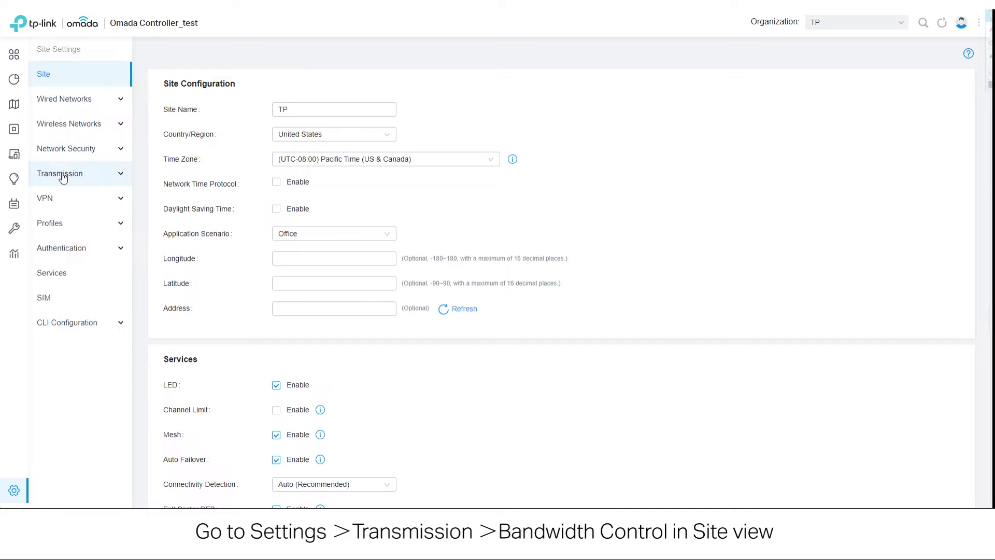
left_click(63, 177)
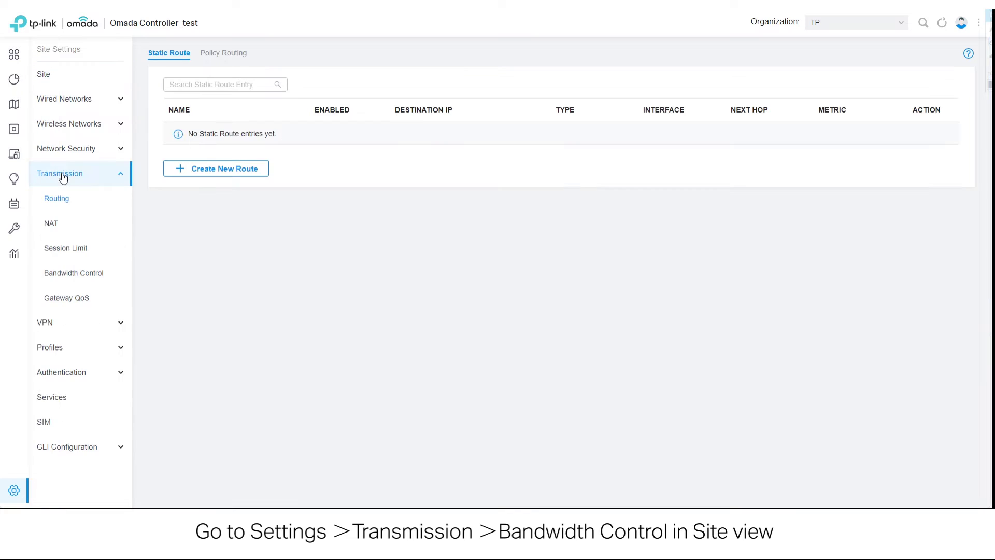
left_click(82, 278)
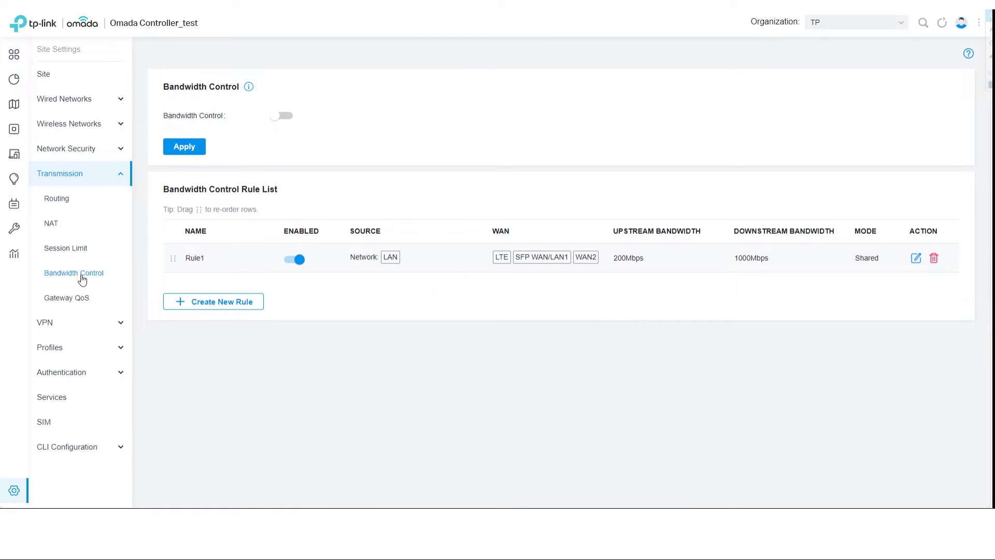
Enable and apply Bandwidth Control, then turn on Threshold Control at 80%
left_click(278, 120)
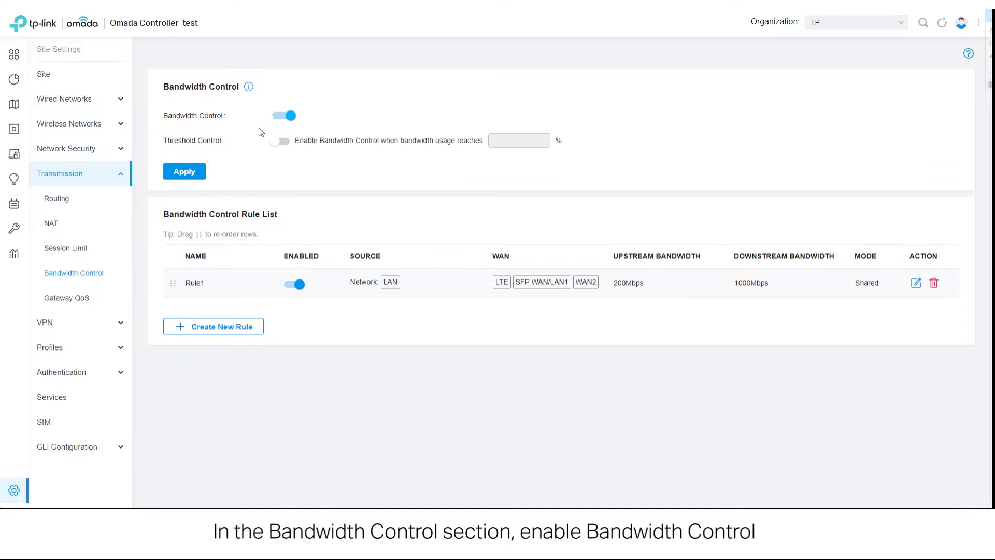
left_click(193, 176)
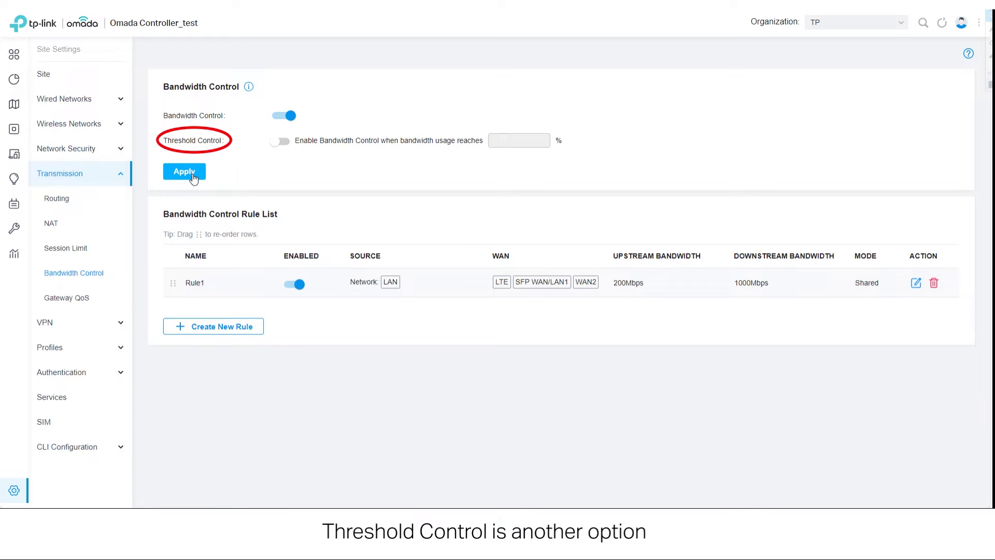
left_click(274, 144)
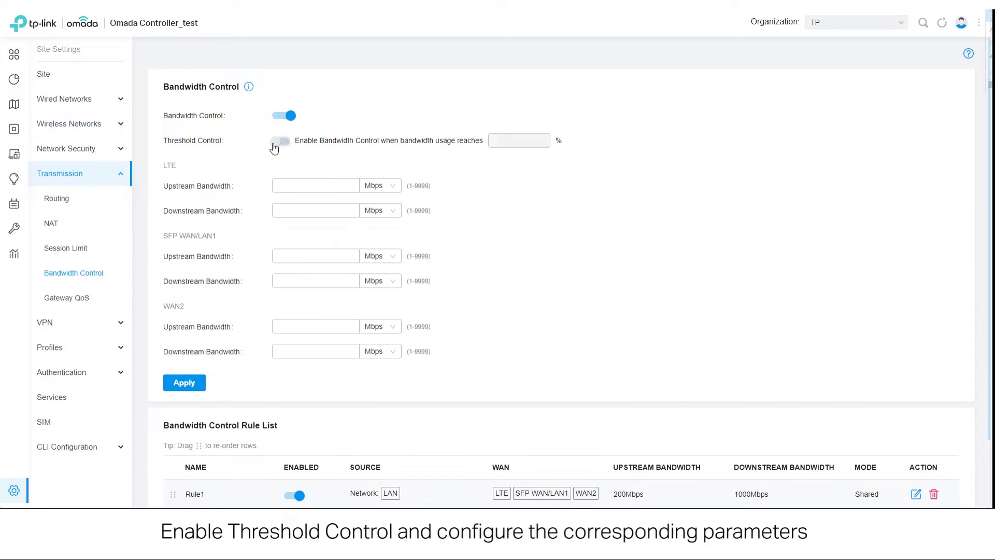
left_click(493, 145)
type("80")
Limit LTE, SFP WAN/LAN1 and WAN2 each to 30 Mbps up and 80 Mbps down, and apply
key("Tab")
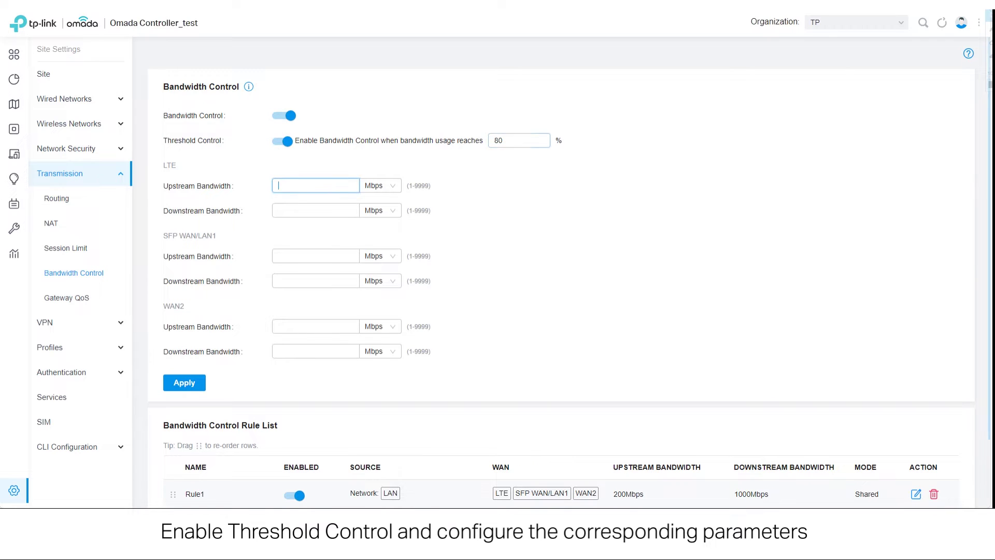
type("30")
key("Tab")
type("80")
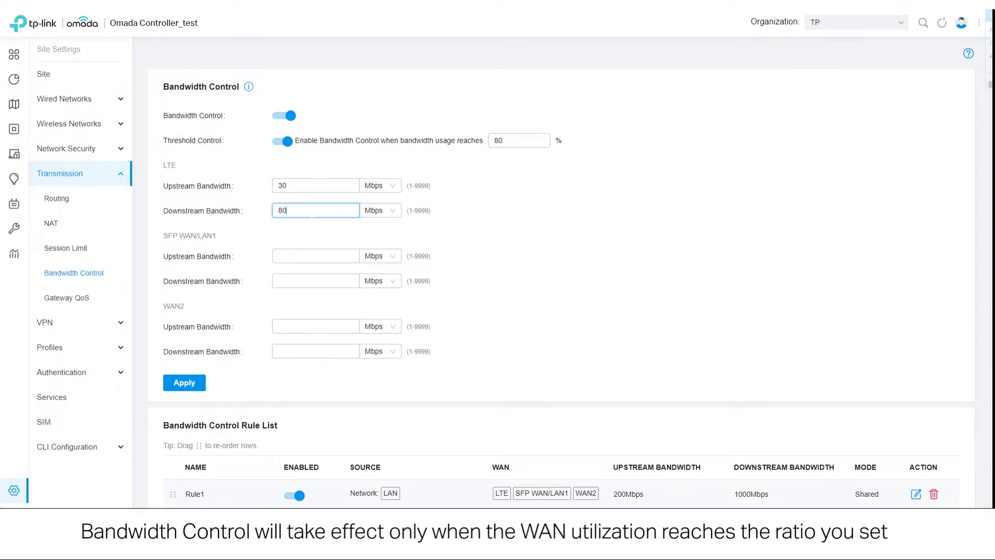
key("Tab")
type("30")
key("Tab")
type("80")
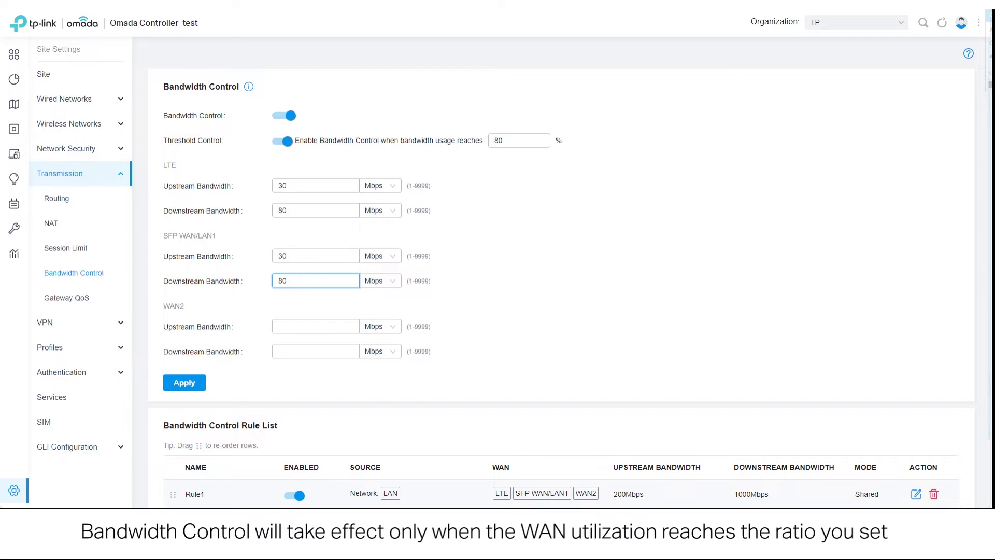
key("Tab")
type("30")
key("Tab")
type("80")
left_click(184, 384)
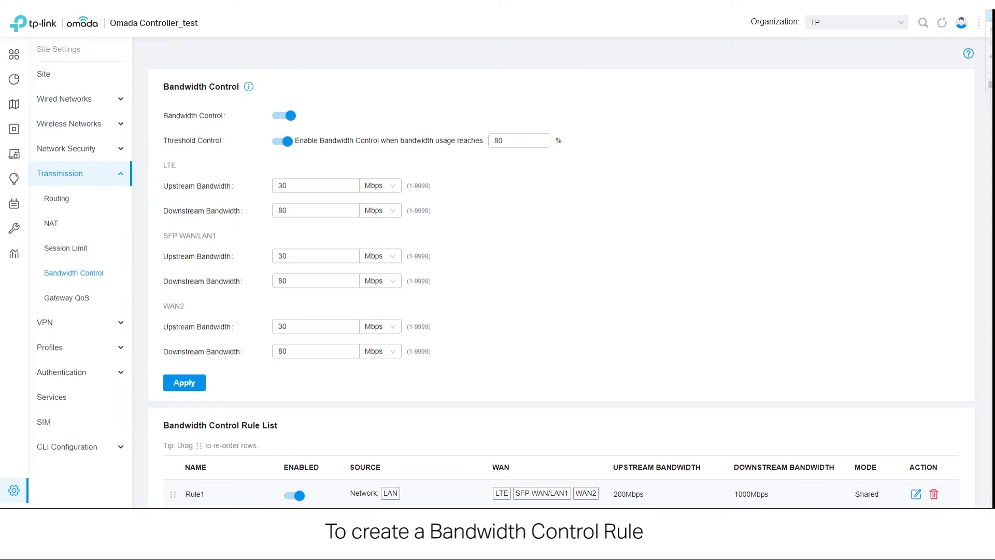
Start a new bandwidth control rule named Rule2
scroll(233, 430, "down", 2)
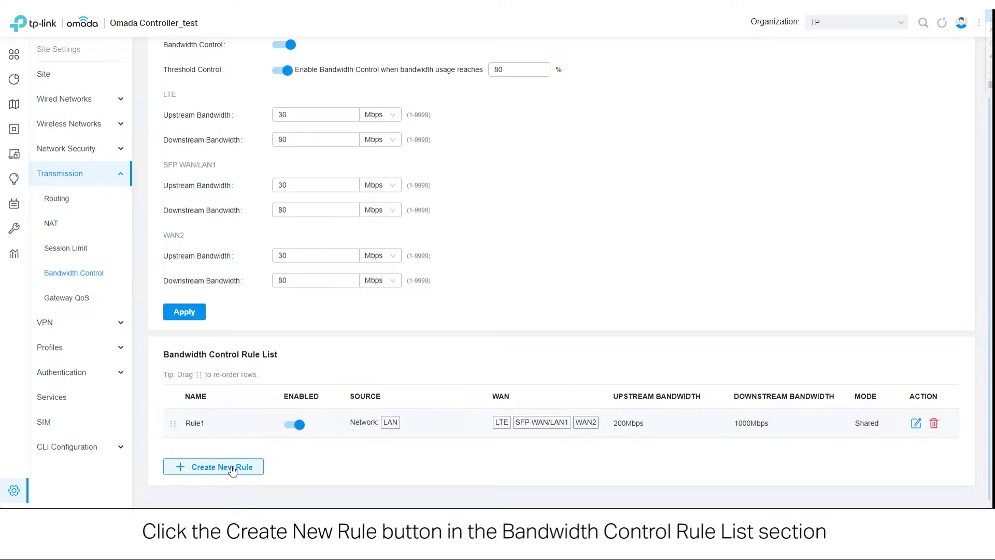
left_click(233, 468)
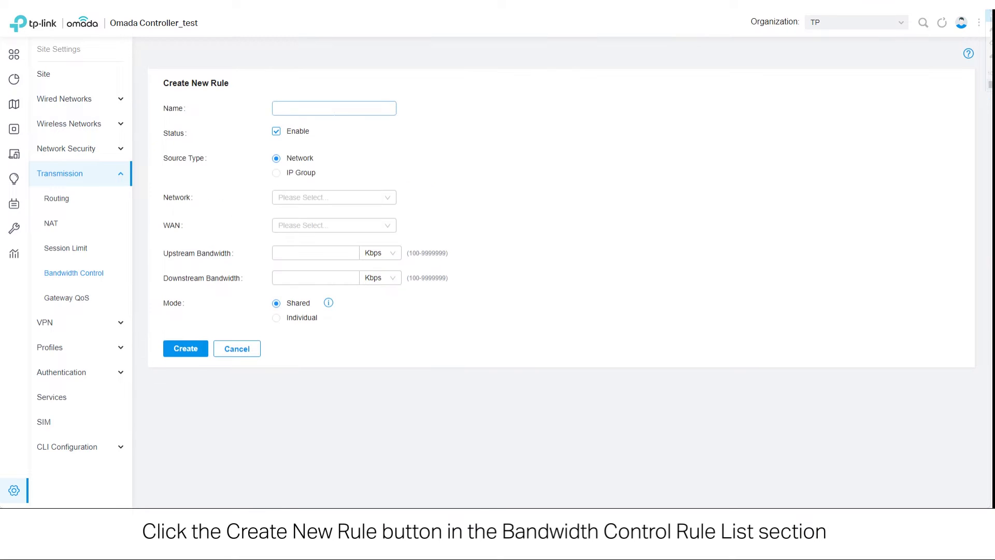
left_click(334, 108)
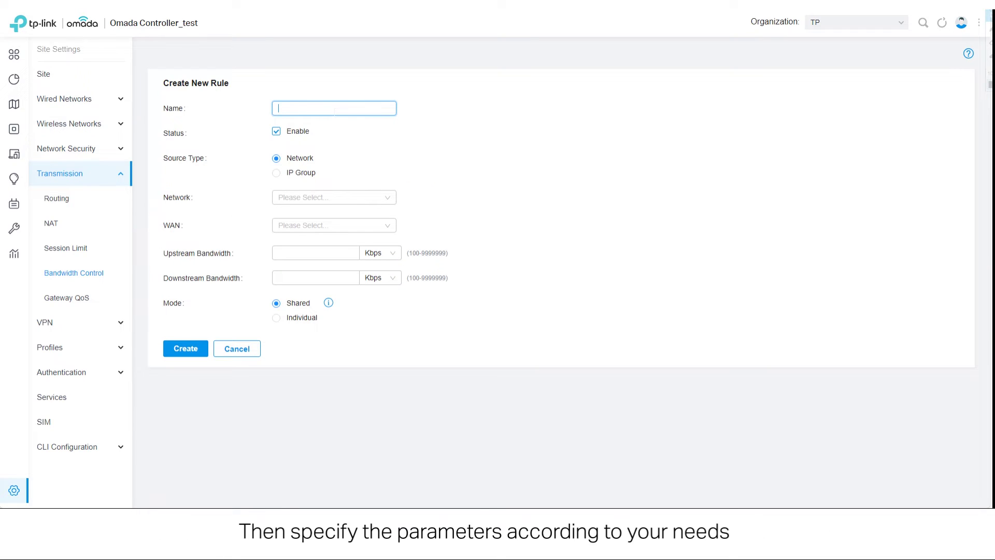
type("Rule2")
Keep the source type as Network and select the LAN network
left_click(276, 172)
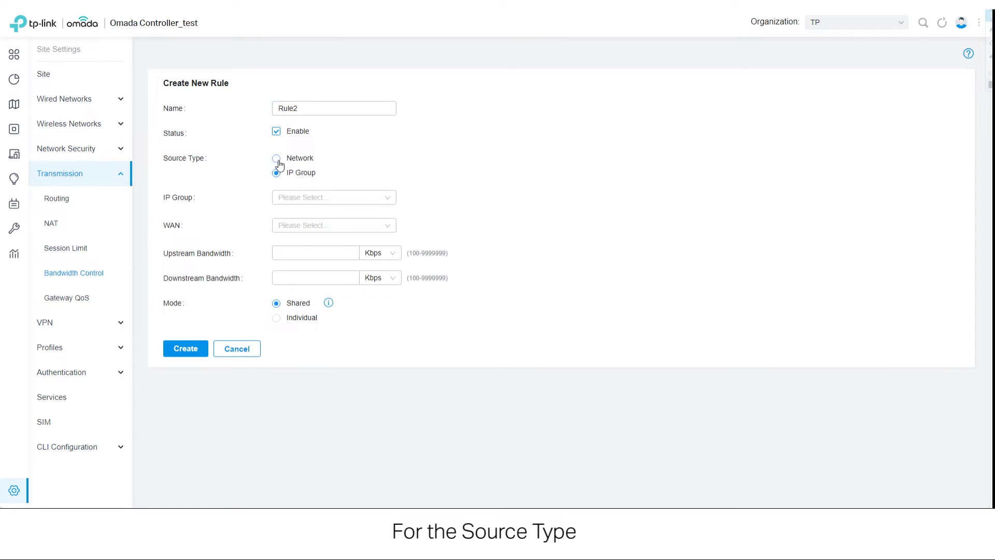
left_click(276, 158)
left_click(297, 201)
left_click(284, 243)
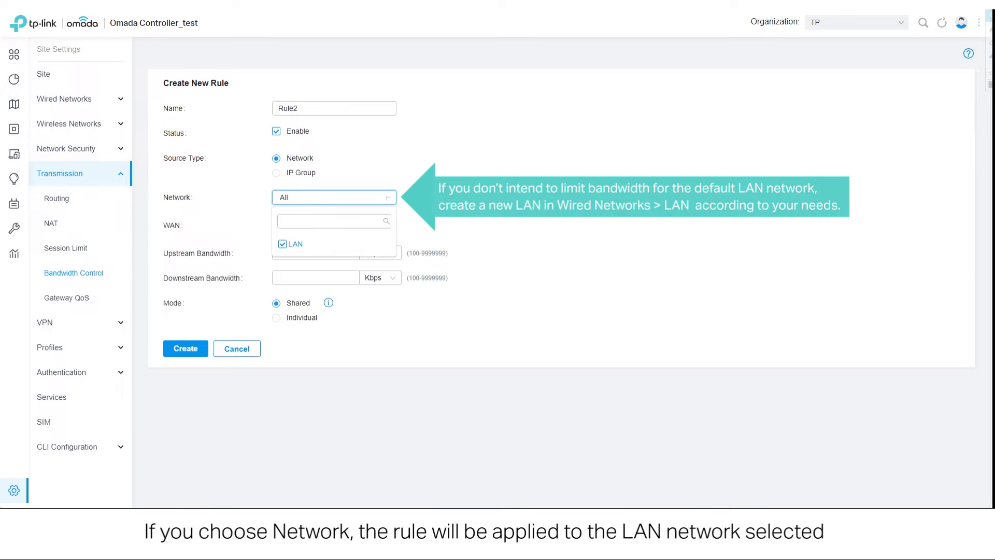
Include the LTE, SFP WAN/LAN1 and WAN2 WANs, then switch the source type to IP Group to list its groups
left_click(314, 227)
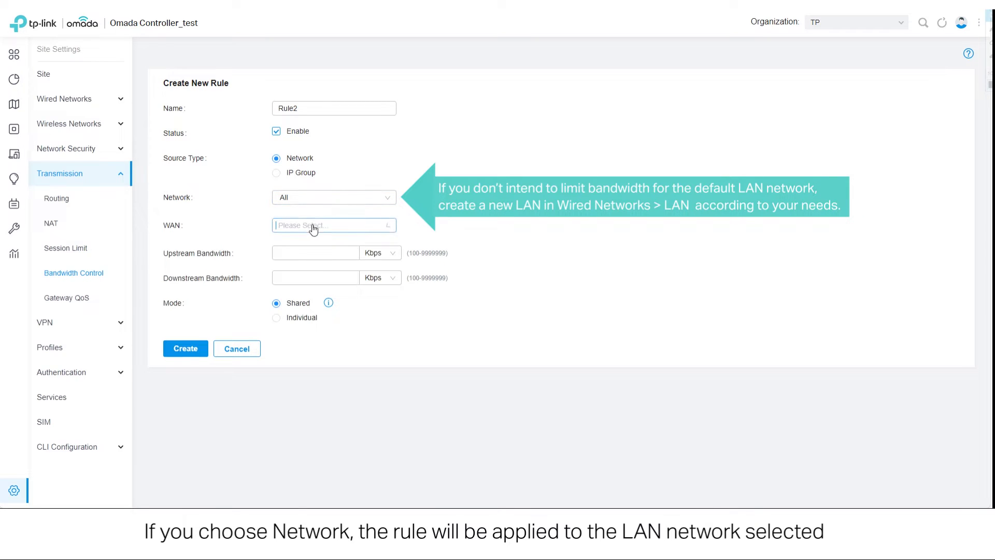
left_click(284, 247)
left_click(284, 264)
left_click(290, 280)
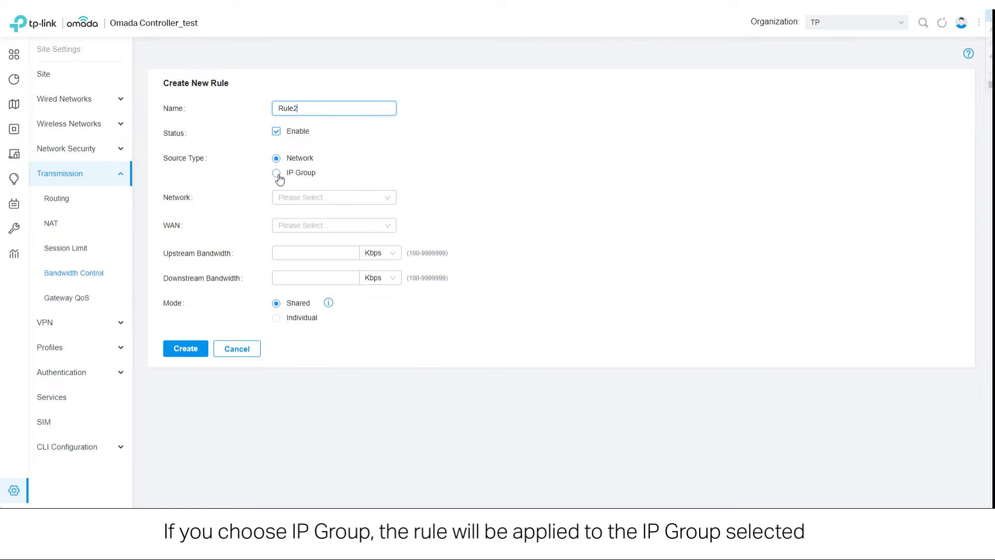
left_click(277, 174)
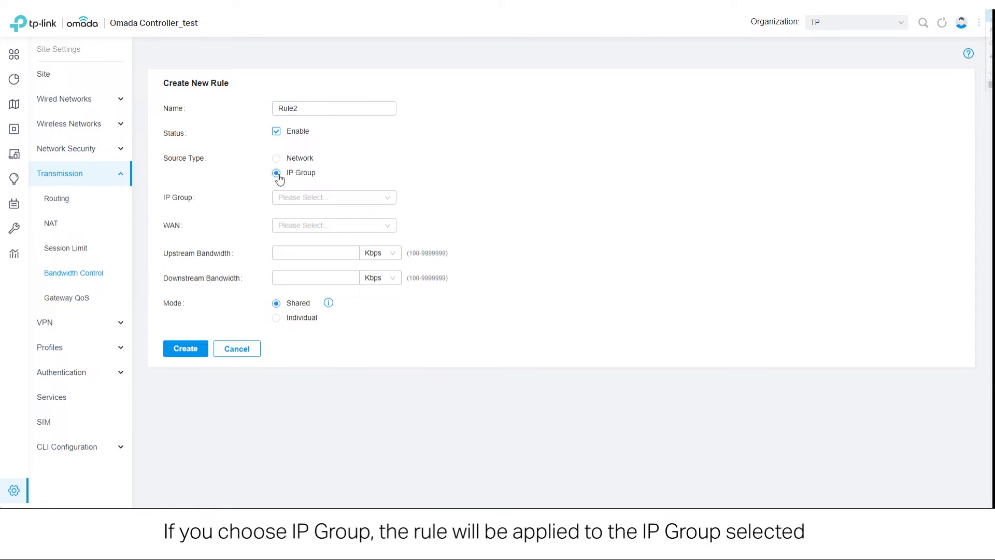
left_click(328, 203)
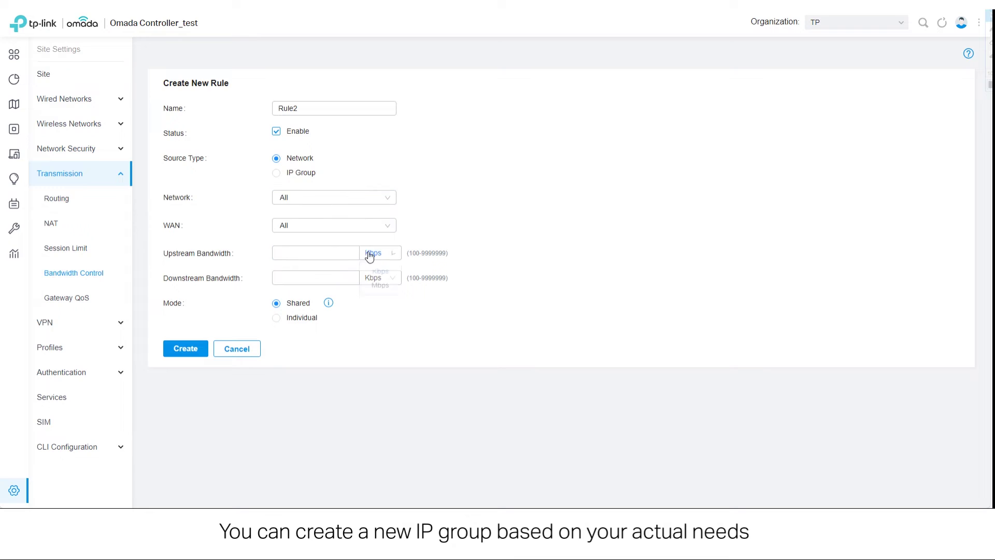
Give Rule2 limits of 25 Mbps up and 70 Mbps down in Individual mode, and create it
left_click(381, 278)
left_click(378, 311)
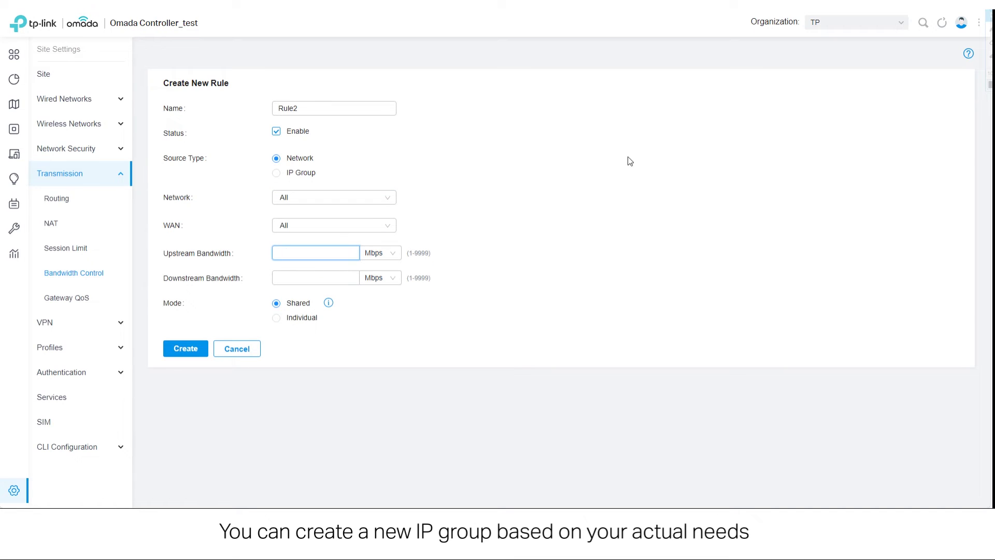
type("25")
key("Tab")
type("70")
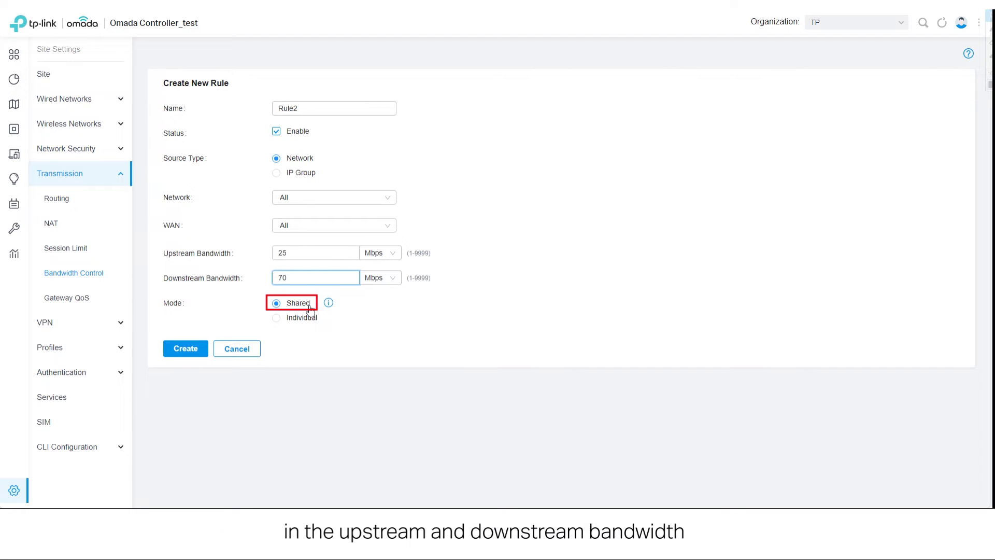
left_click(276, 319)
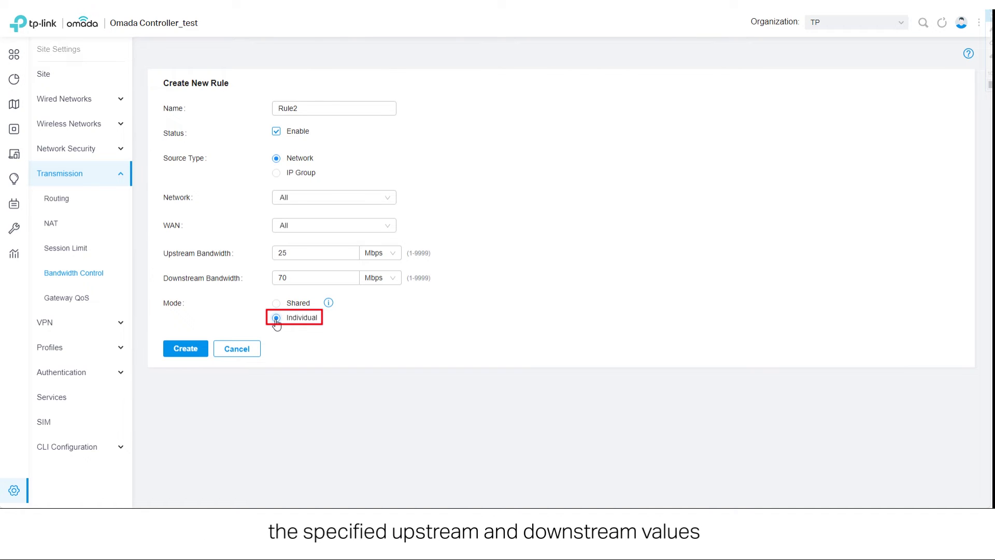
left_click(194, 351)
scroll(595, 375, "down", 2)
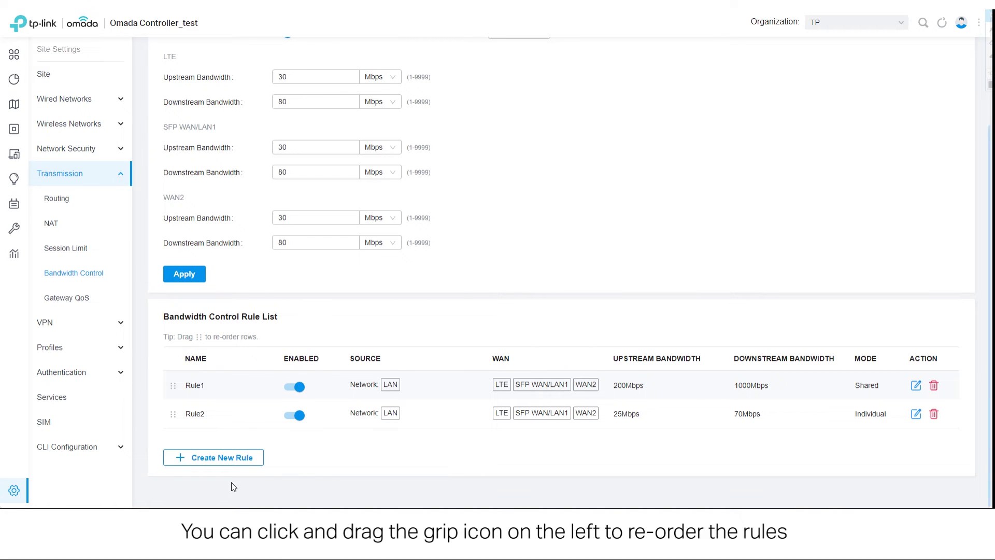
Drag Rule2 above Rule1 in the Bandwidth Control rule list
left_click_drag(173, 415, 173, 384)
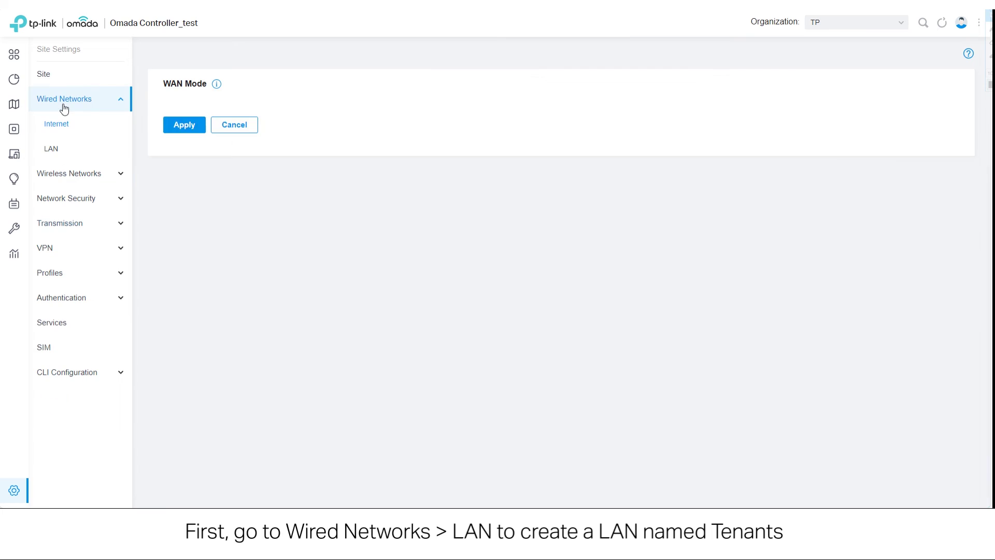
Save the new Tenants LAN with subnet 192.168.1.1/28 on VLAN 2
left_click(54, 150)
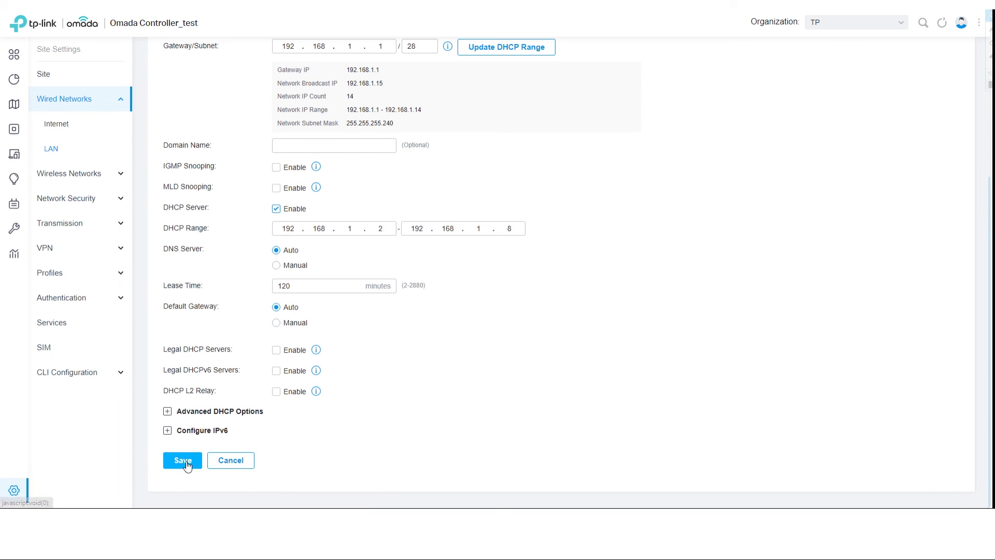
left_click(186, 461)
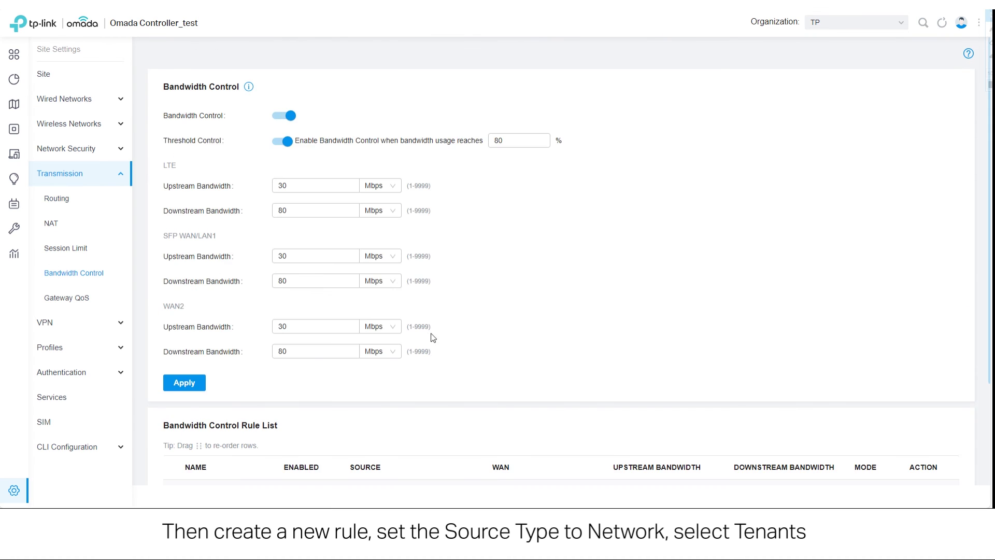
Start a new bandwidth control rule named Tenants
scroll(433, 338, "down", 3)
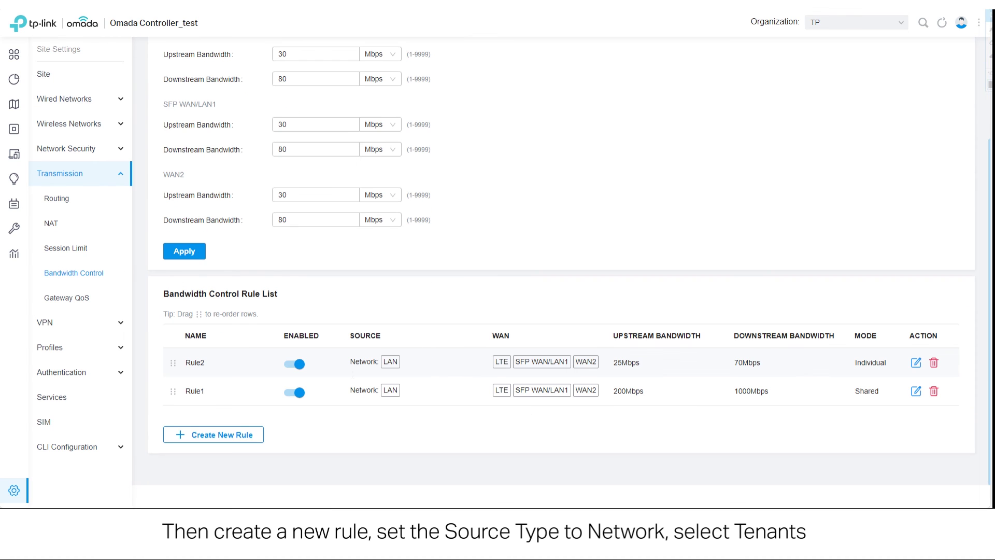
left_click(233, 436)
left_click(297, 111)
type("Tenants")
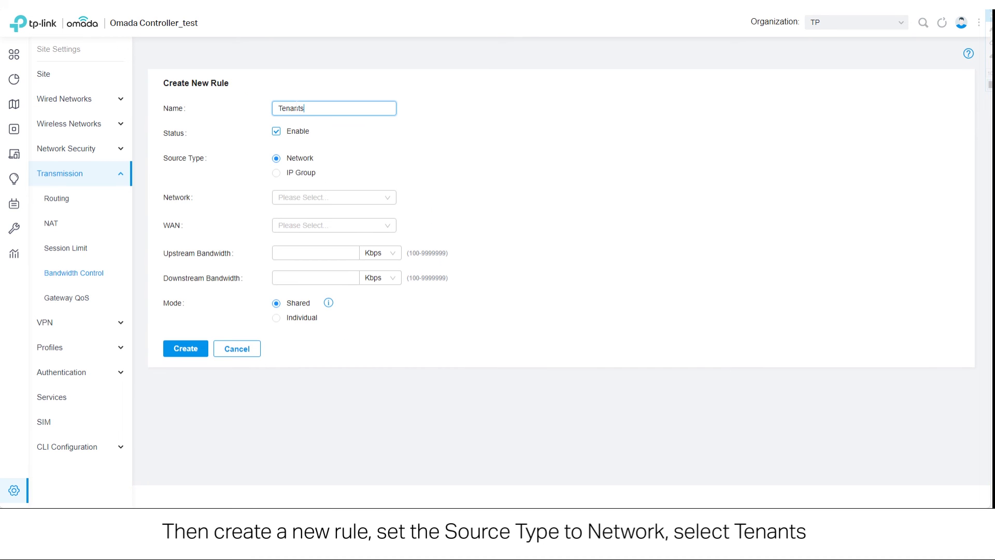
Target the Tenants network and the LTE, SFP WAN/LAN1 and WAN2 WANs
left_click(318, 202)
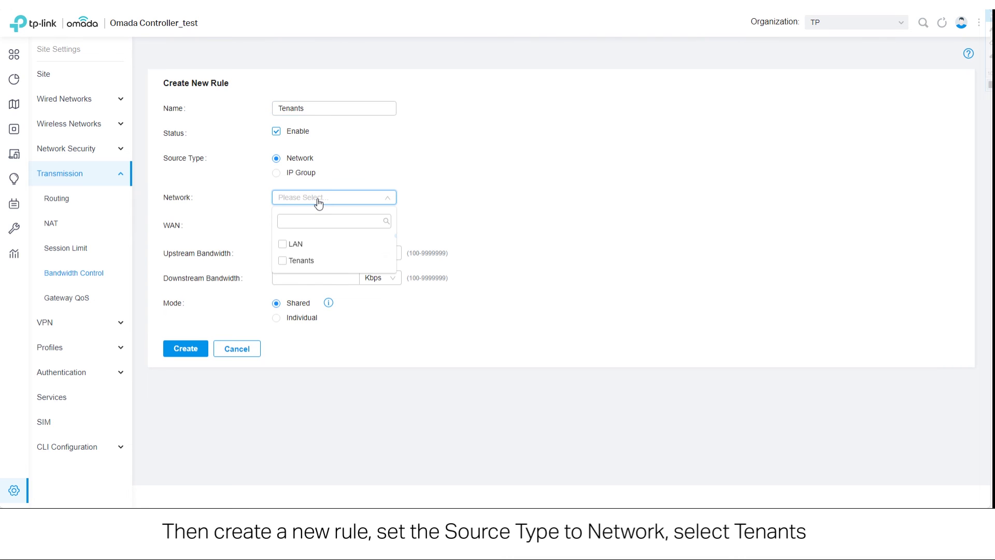
left_click(282, 260)
left_click(468, 196)
left_click(346, 229)
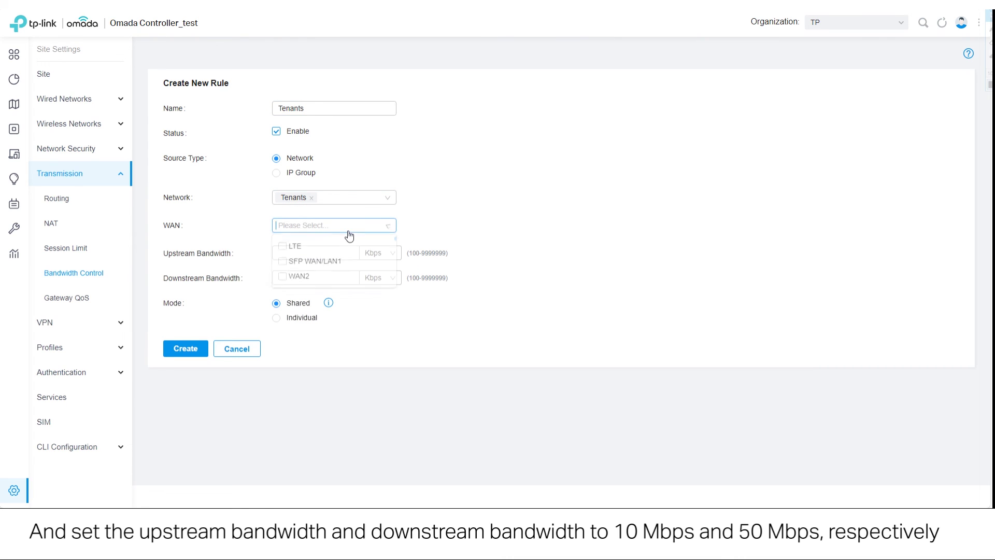
left_click(284, 247)
left_click(288, 264)
left_click(304, 280)
left_click(584, 307)
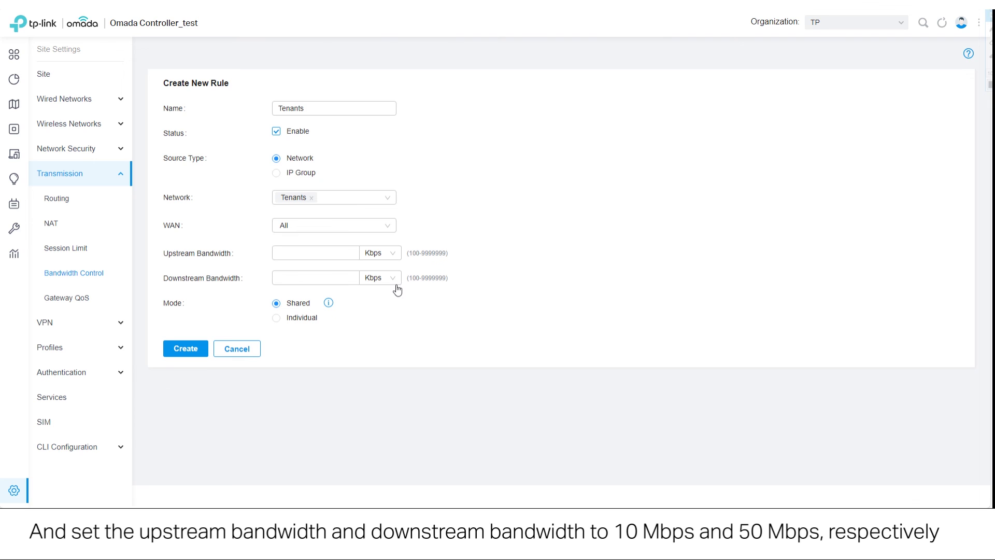
Set 10 Mbps up and 50 Mbps down in Individual mode, create the rule, and drag it to the top
left_click(386, 259)
left_click(380, 293)
left_click(384, 278)
left_click(380, 311)
left_click(315, 253)
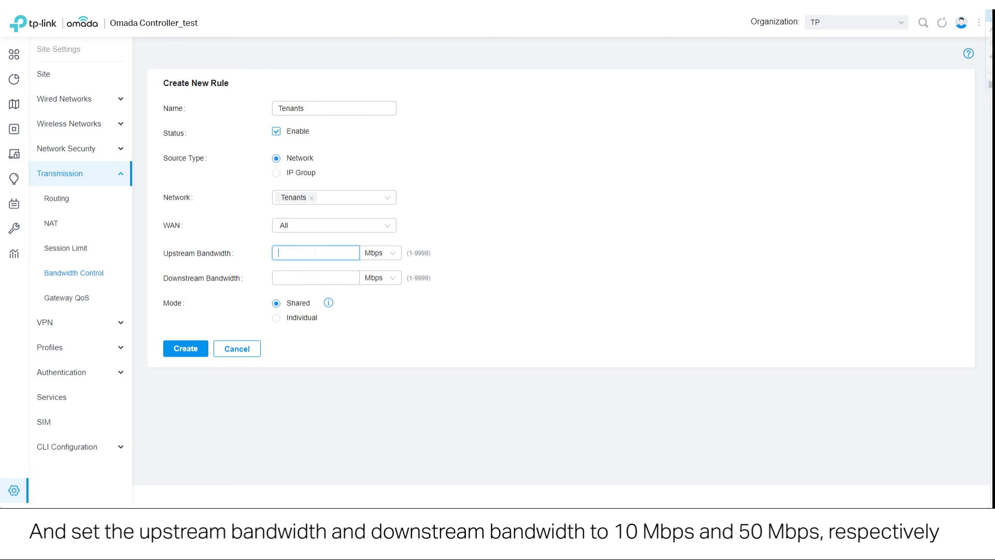
left_click(315, 278)
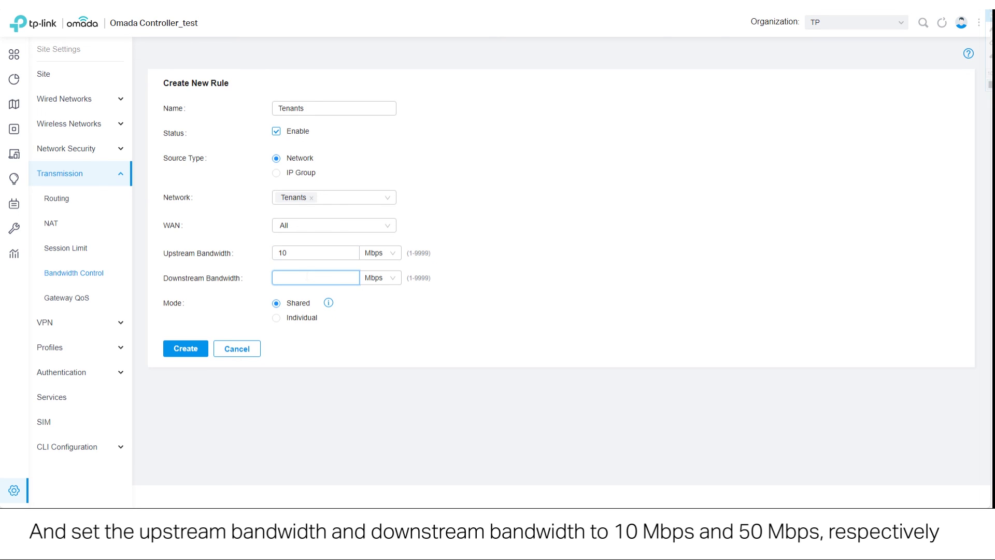
left_click(276, 318)
left_click(184, 348)
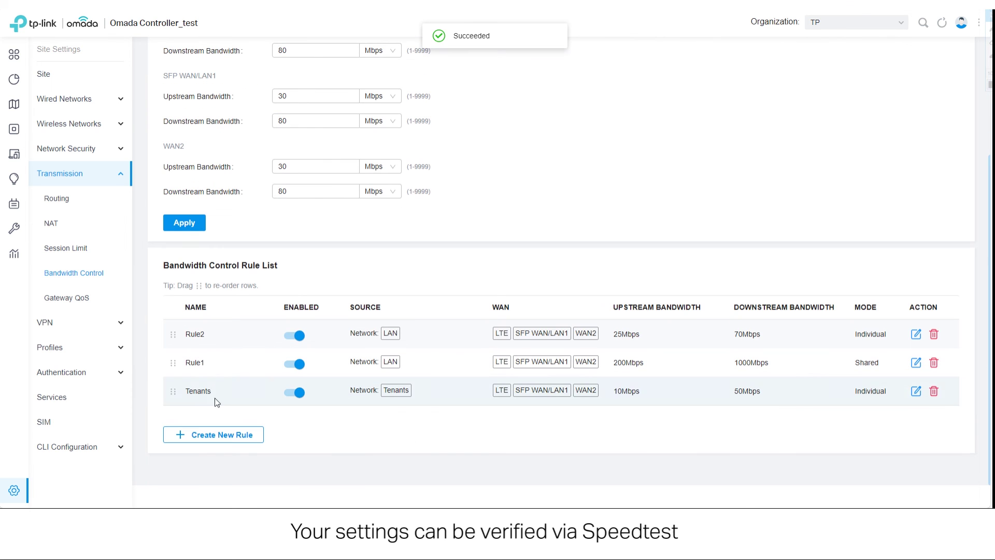
left_click_drag(173, 382, 172, 332)
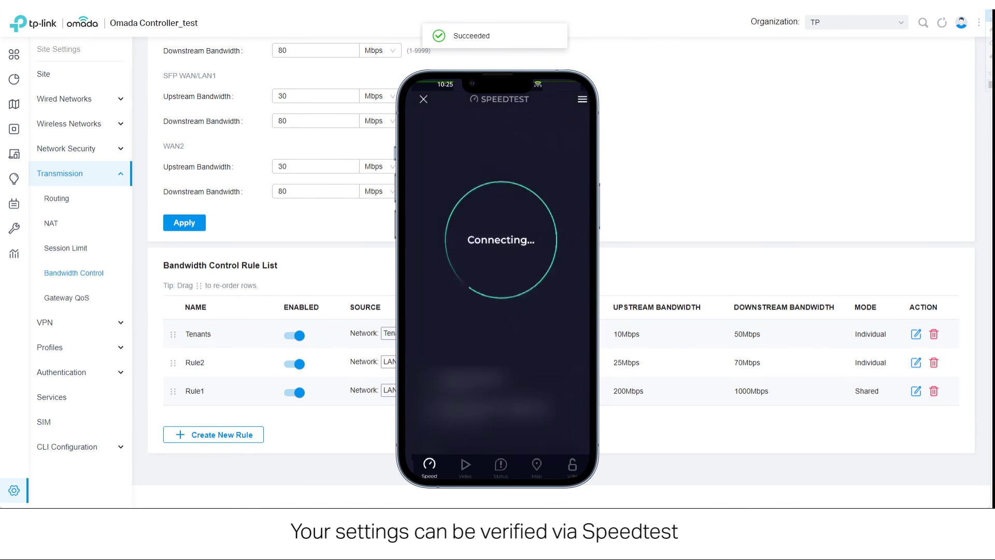